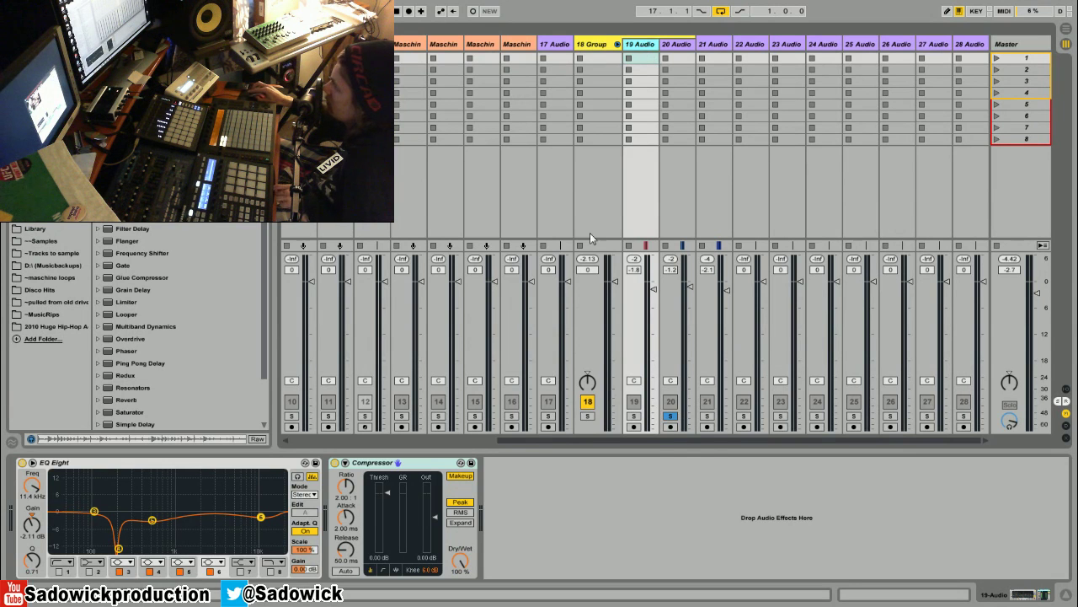
Audition tracks 19 and 20 individually in solo, and end with the 18 Group soloed and selected.
{"action": "left_click", "coordinate": [633, 416]}
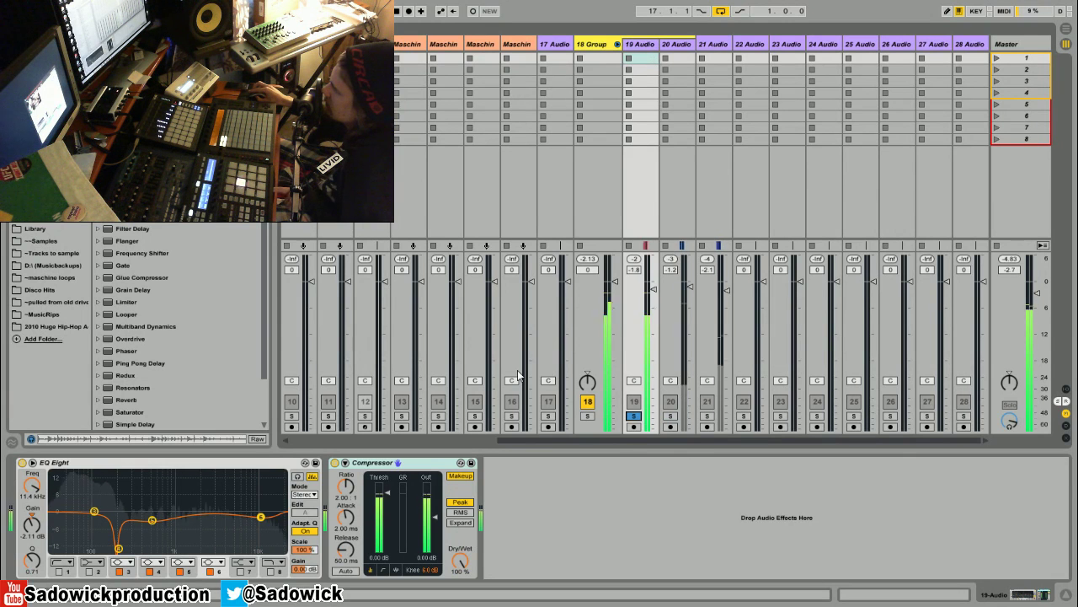
{"action": "left_click", "coordinate": [670, 417]}
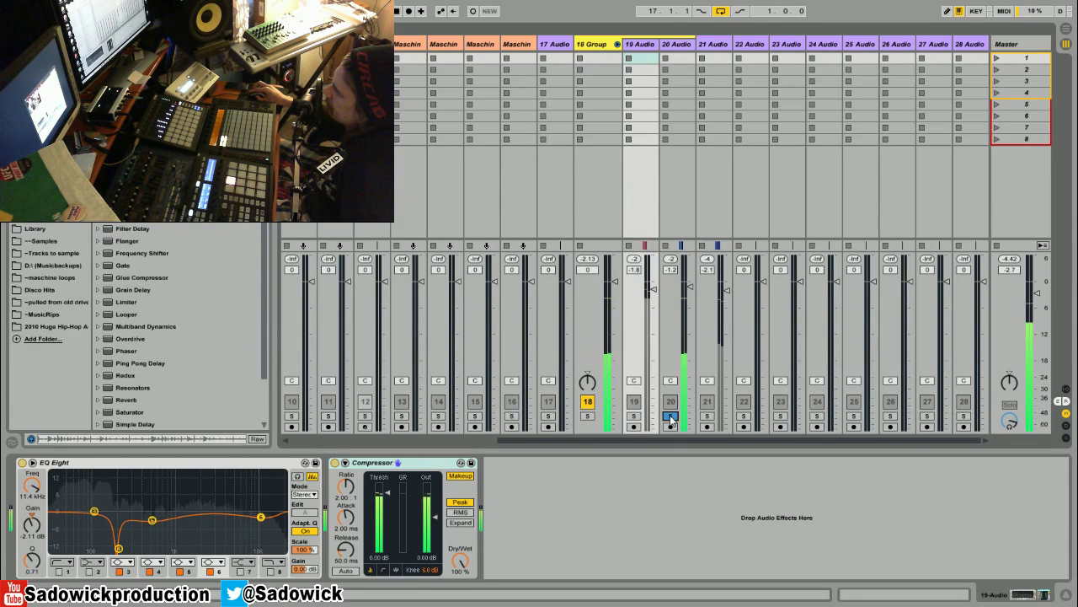
{"action": "left_click", "coordinate": [587, 416]}
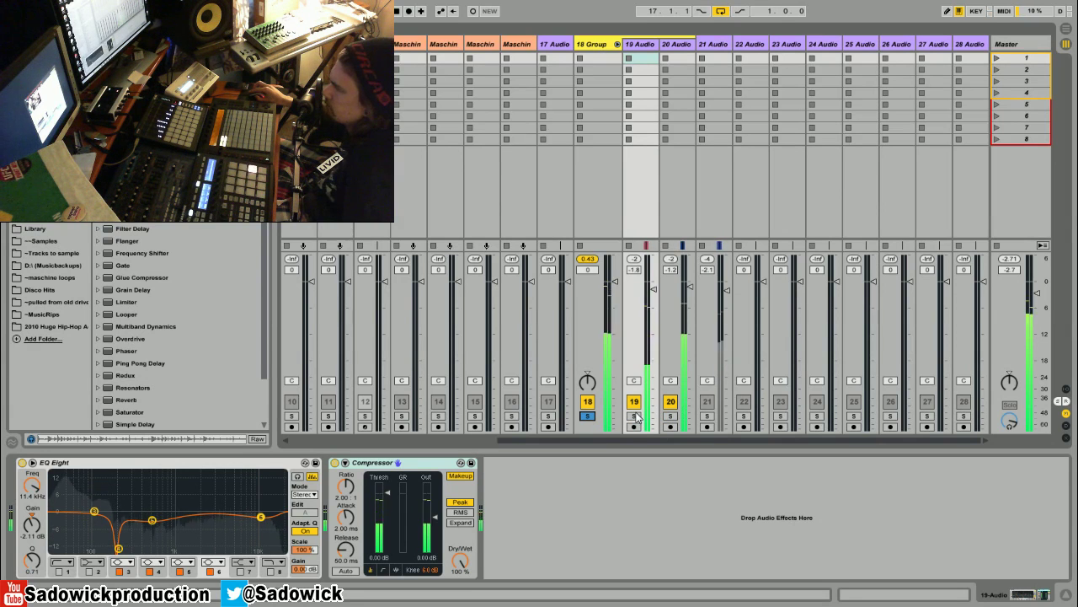
{"action": "key", "text": "Left"}
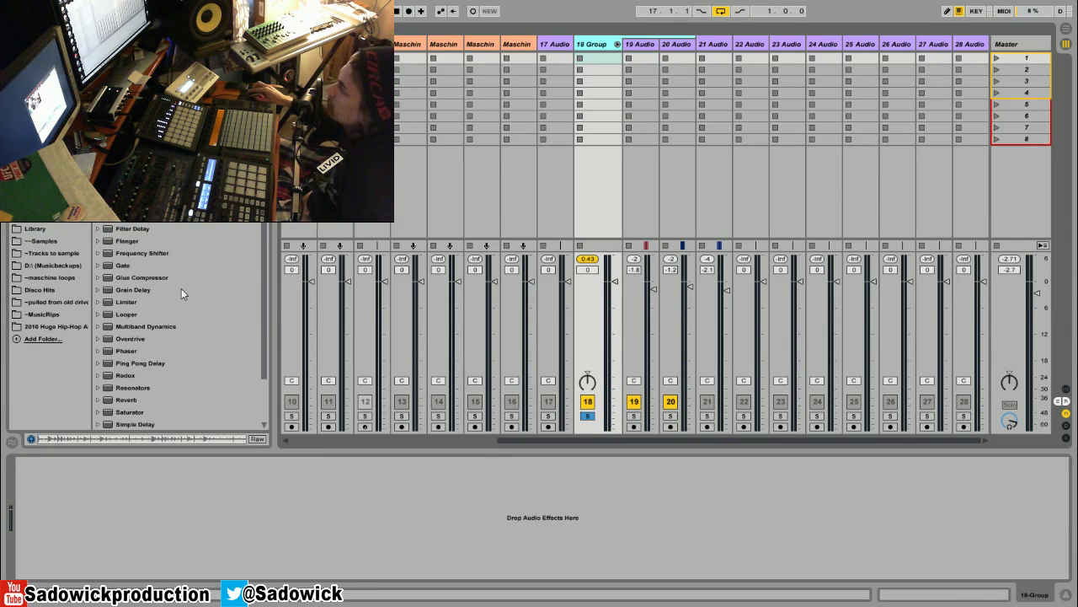
Add a Glue Compressor to the 18 Group with a threshold of -13.3 dB and makeup gain of 4.44 dB.
{"action": "scroll", "coordinate": [112, 239], "scroll_direction": "down", "scroll_amount": 2}
{"action": "left_click_drag", "start_coordinate": [134, 227], "coordinate": [157, 498]}
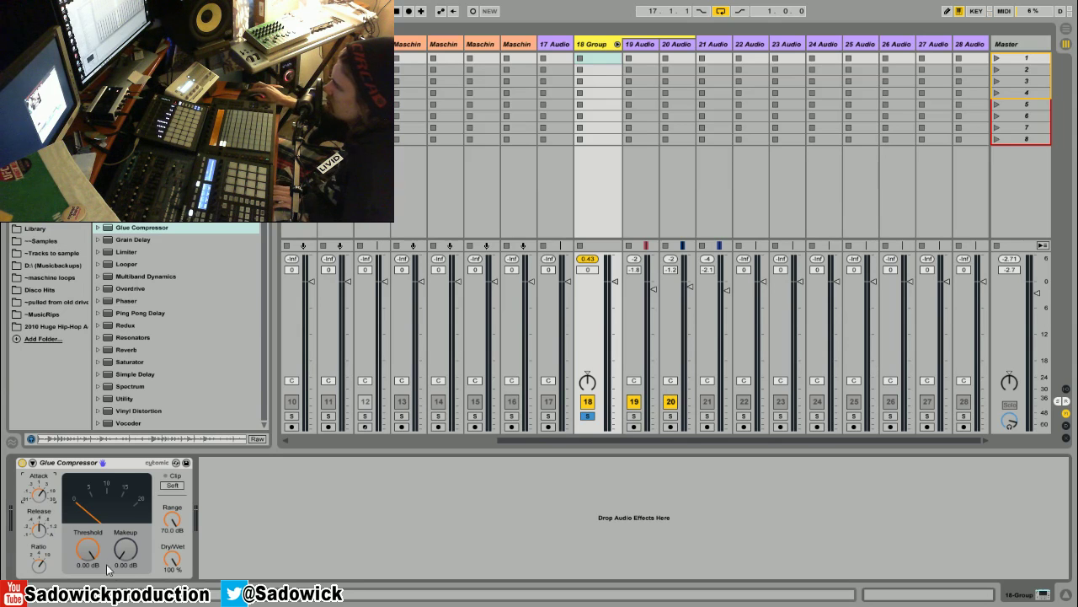
{"action": "left_click_drag", "start_coordinate": [89, 556], "coordinate": [90, 590]}
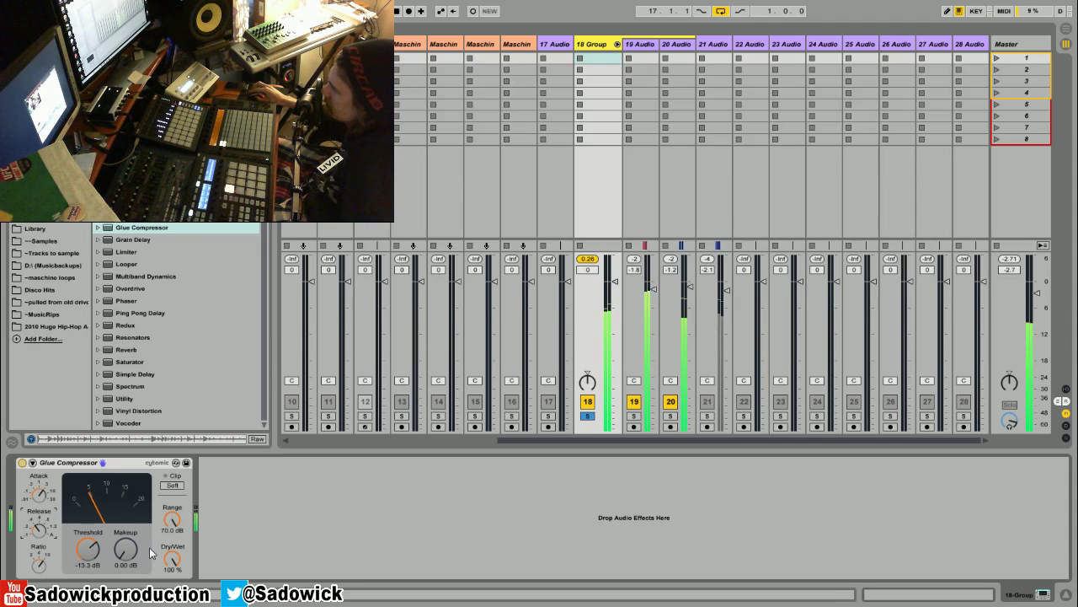
{"action": "mouse_move", "coordinate": [172, 519]}
{"action": "left_mouse_down"}
{"action": "mouse_move", "coordinate": [172, 533]}
{"action": "mouse_move", "coordinate": [172, 505]}
{"action": "left_mouse_up"}
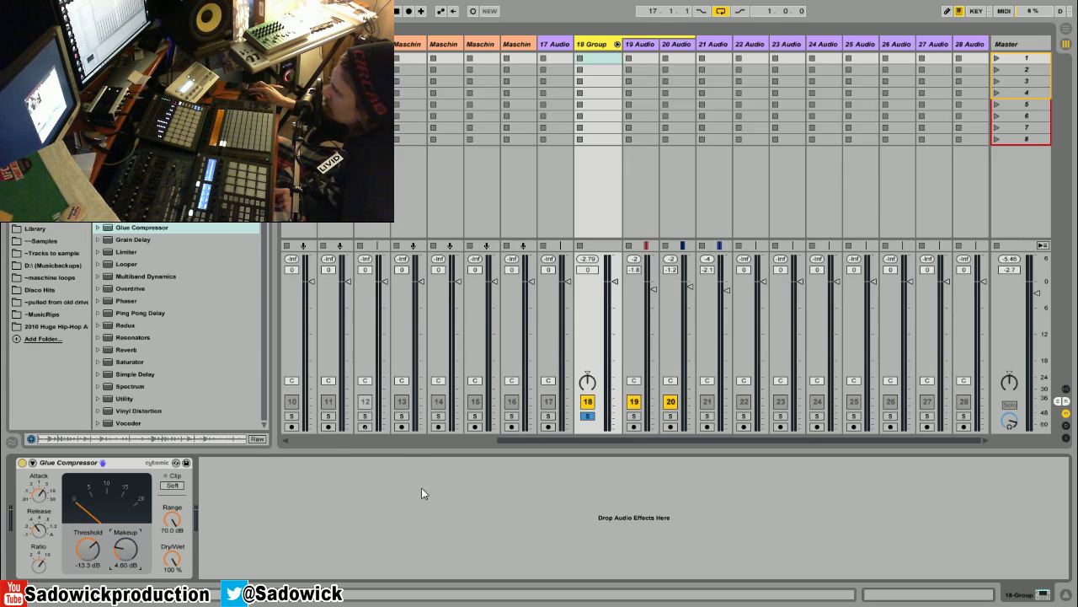
{"action": "left_click_drag", "start_coordinate": [129, 558], "coordinate": [129, 558]}
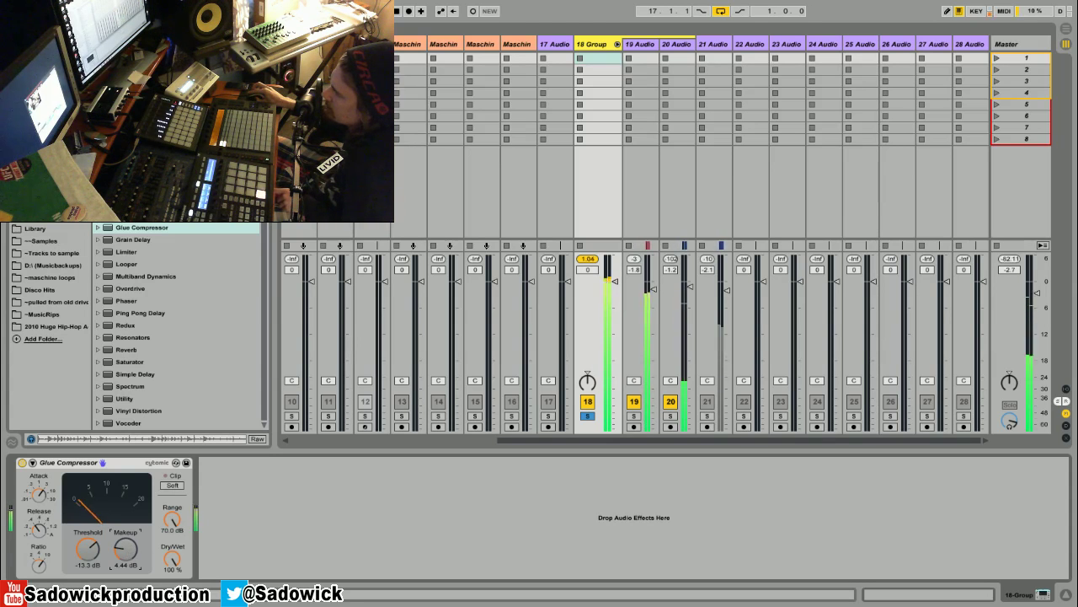
{"action": "left_click_drag", "start_coordinate": [125, 549], "coordinate": [125, 549]}
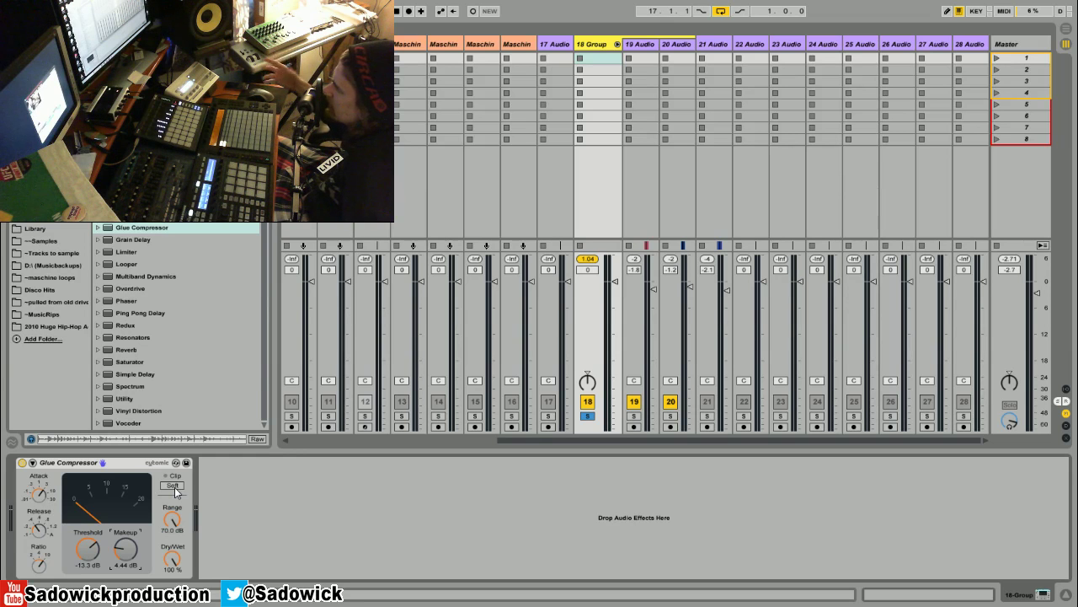
Enable soft clipping on the Glue Compressor and compare the drum group's sound with the device active and bypassed.
{"action": "left_click", "coordinate": [22, 463]}
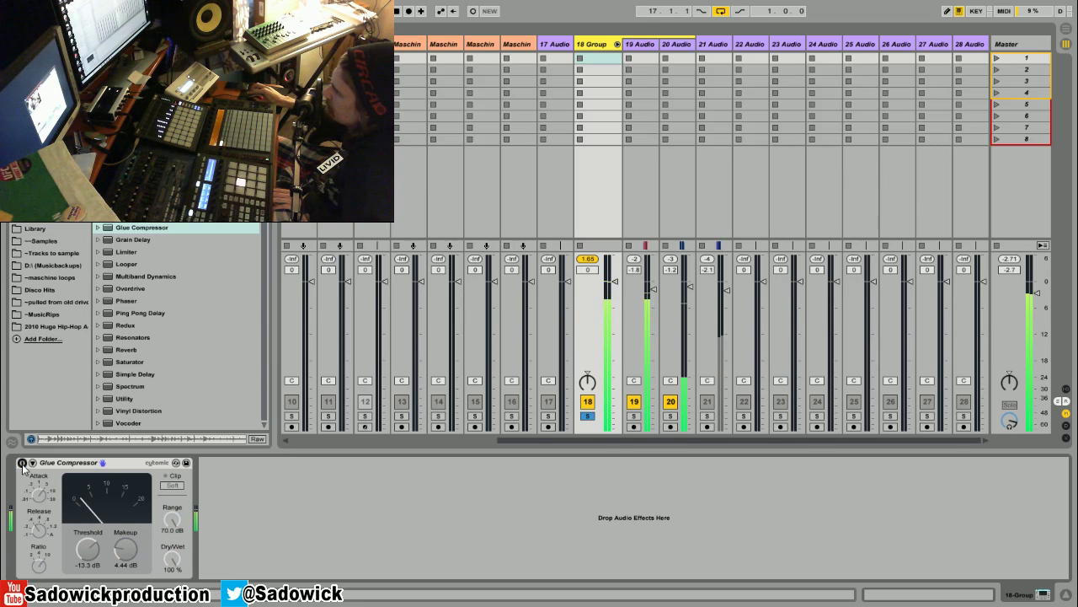
{"action": "left_click", "coordinate": [22, 463]}
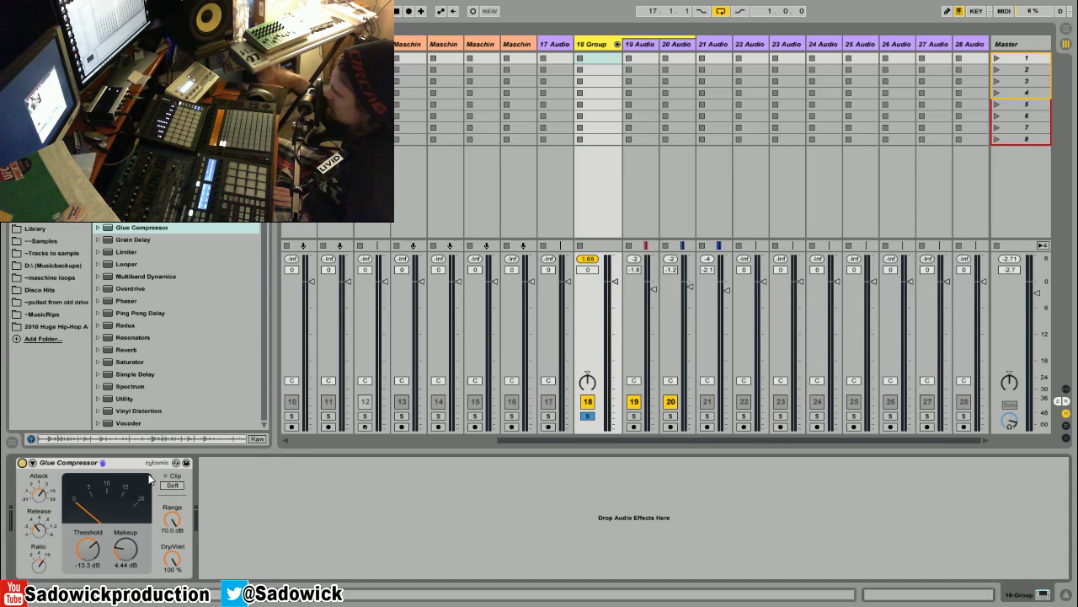
{"action": "left_click", "coordinate": [178, 488]}
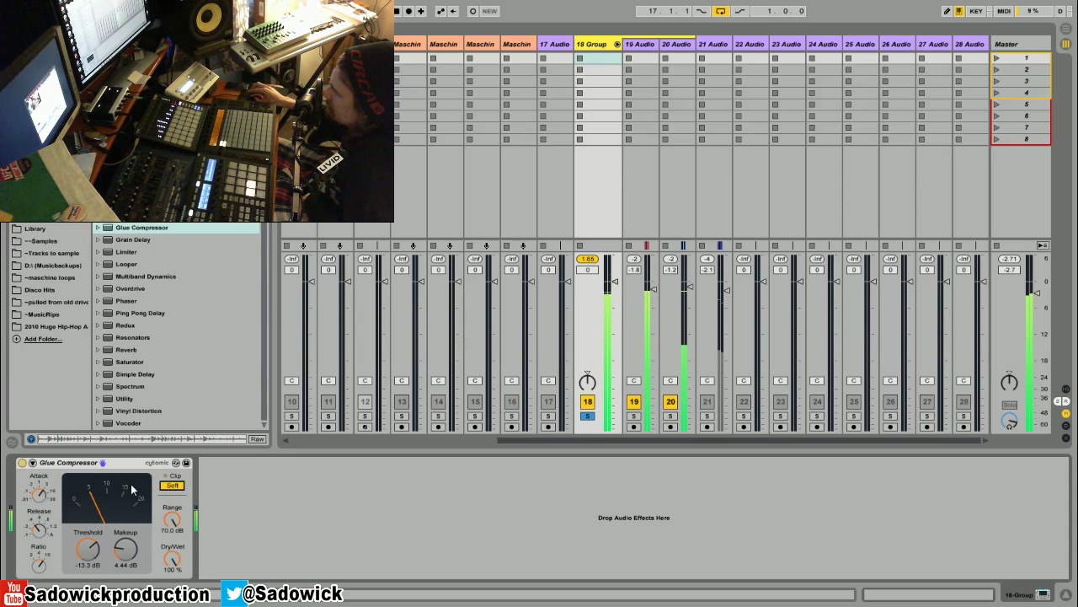
{"action": "left_click", "coordinate": [22, 463]}
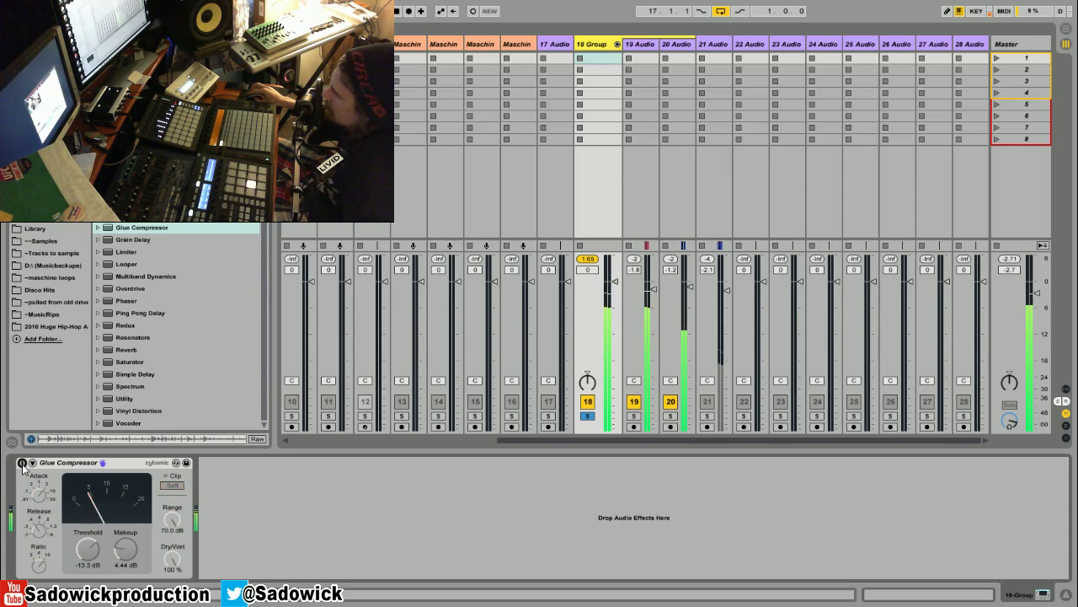
{"action": "left_click", "coordinate": [22, 463]}
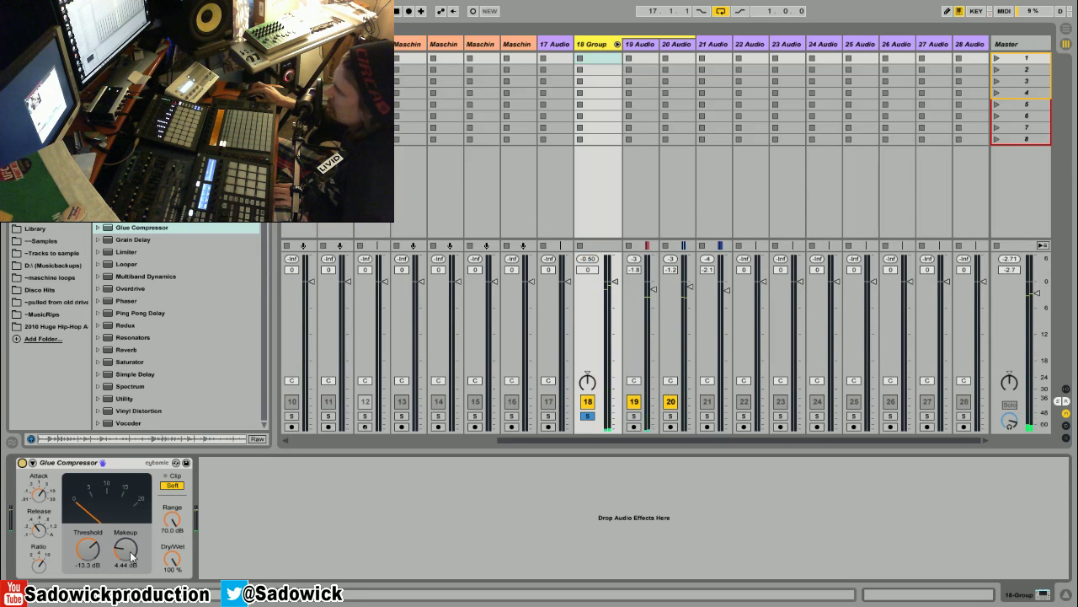
Try raising the Glue Compressor's makeup gain to about 16.3 dB during playback.
{"action": "left_click_drag", "start_coordinate": [126, 551], "coordinate": [118, 416]}
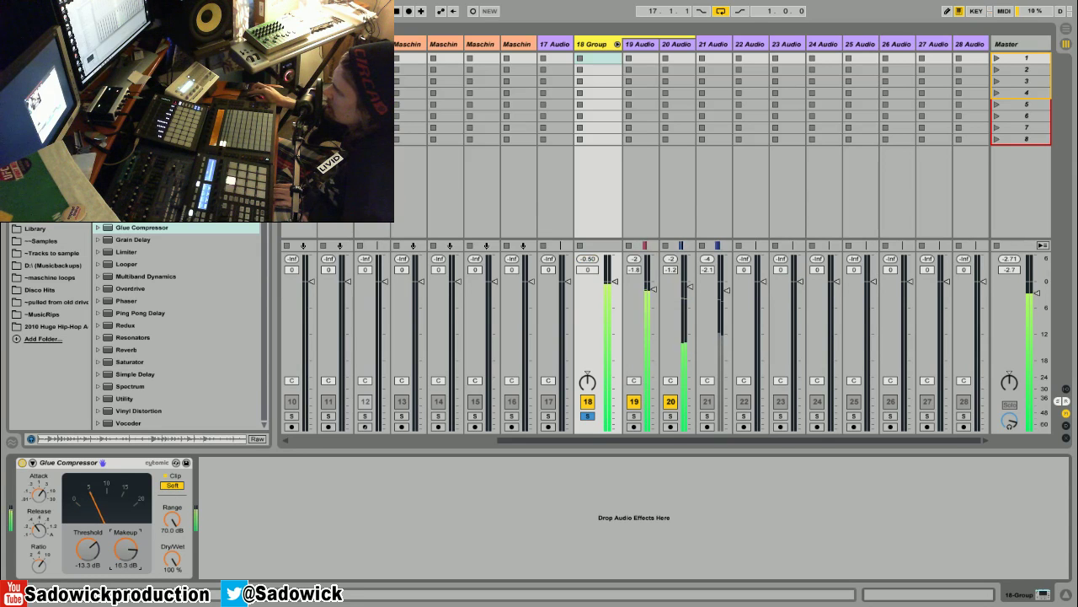
{"action": "key", "text": "space"}
{"action": "left_click", "coordinate": [28, 2]}
{"action": "left_click", "coordinate": [51, 8]}
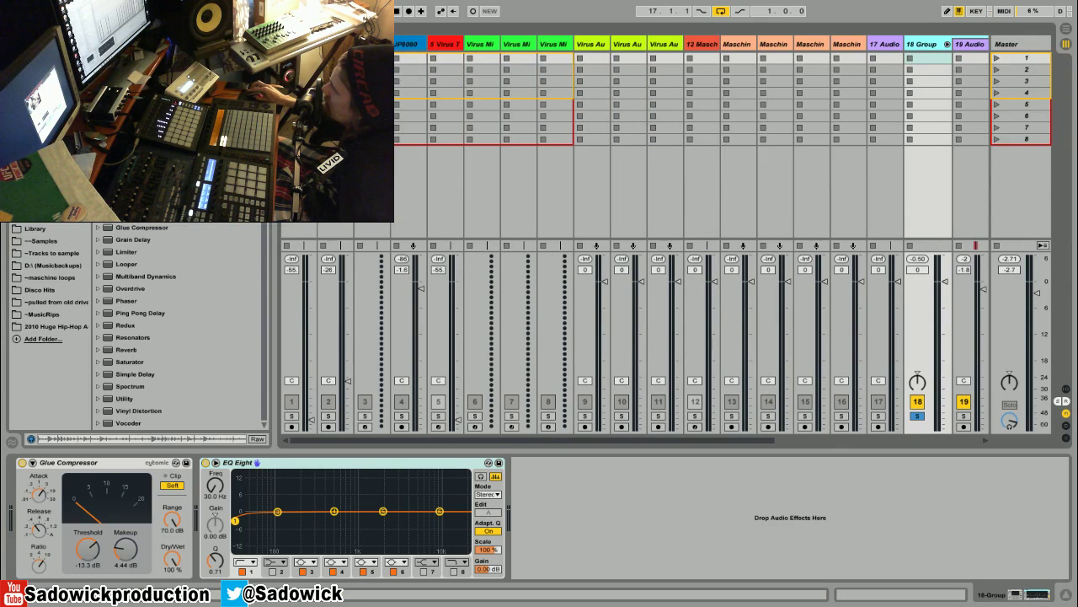
Select tracks 1 to 17 together and narrow their columns in the mixer.
{"action": "left_click", "coordinate": [872, 47]}
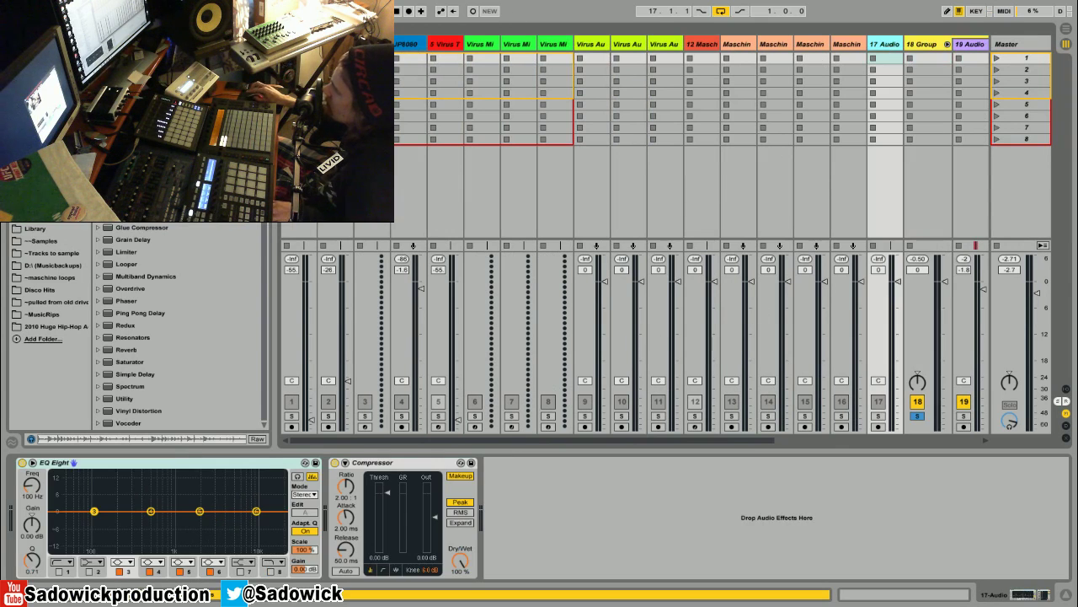
{"action": "left_click", "coordinate": [297, 45], "text": "shift"}
{"action": "right_click", "coordinate": [299, 44]}
{"action": "key", "text": "Escape"}
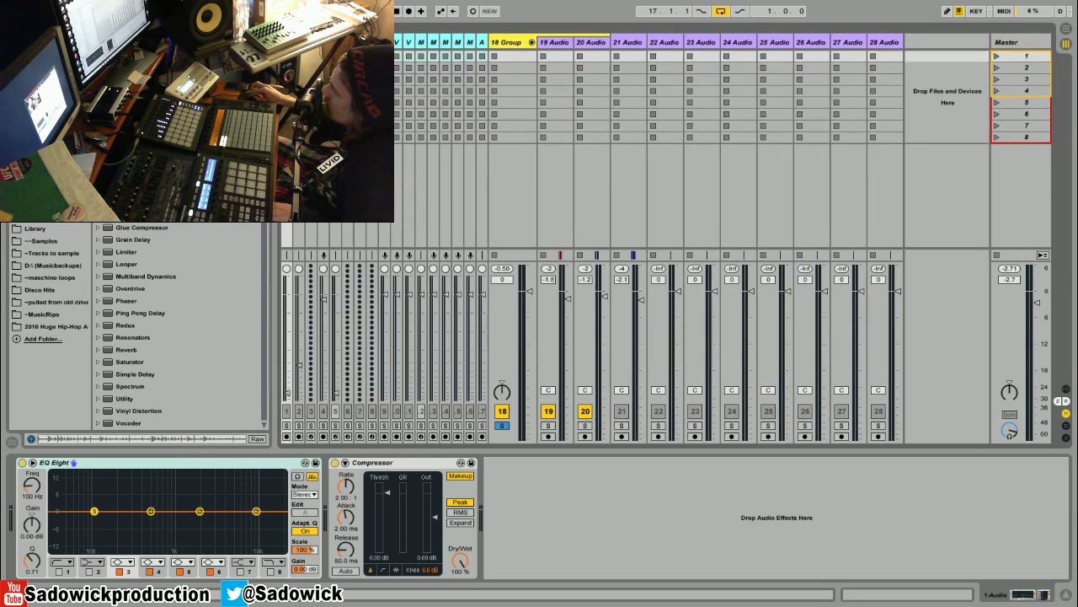
On the 18 Group's EQ Eight, make a narrow low-mid cut, plus cuts of 2.11 dB at 1.58 kHz and 1.12 dB at 13.2 kHz.
{"action": "left_click", "coordinate": [503, 440]}
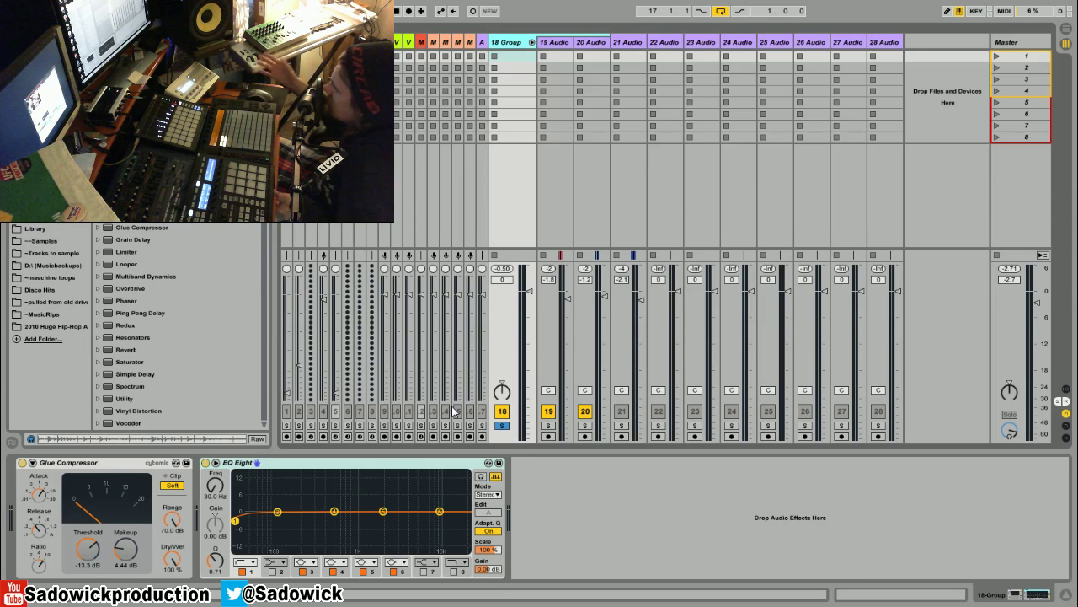
{"action": "key", "text": "space"}
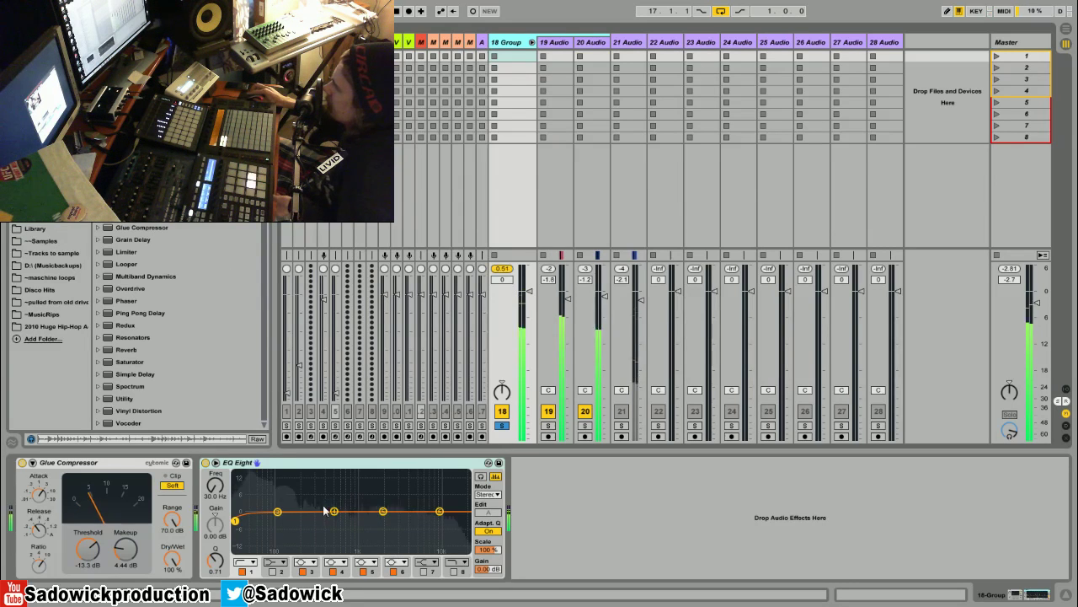
{"action": "left_click_drag", "start_coordinate": [335, 512], "coordinate": [303, 525]}
{"action": "left_click_drag", "start_coordinate": [216, 564], "coordinate": [216, 523]}
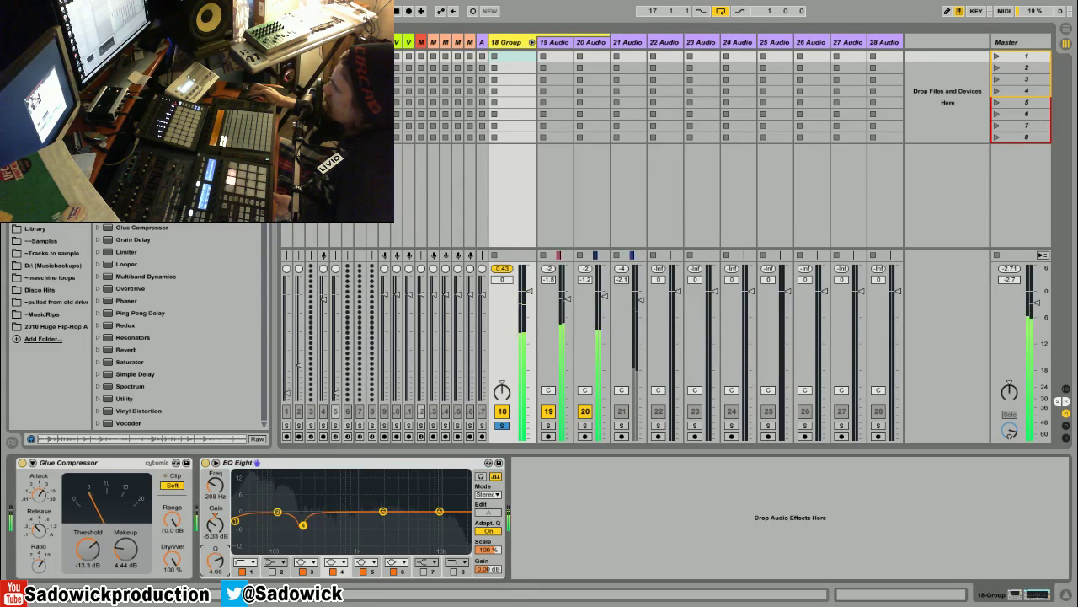
{"action": "mouse_move", "coordinate": [303, 524]}
{"action": "left_mouse_down"}
{"action": "mouse_move", "coordinate": [355, 545]}
{"action": "mouse_move", "coordinate": [302, 527]}
{"action": "mouse_move", "coordinate": [314, 519]}
{"action": "left_mouse_up"}
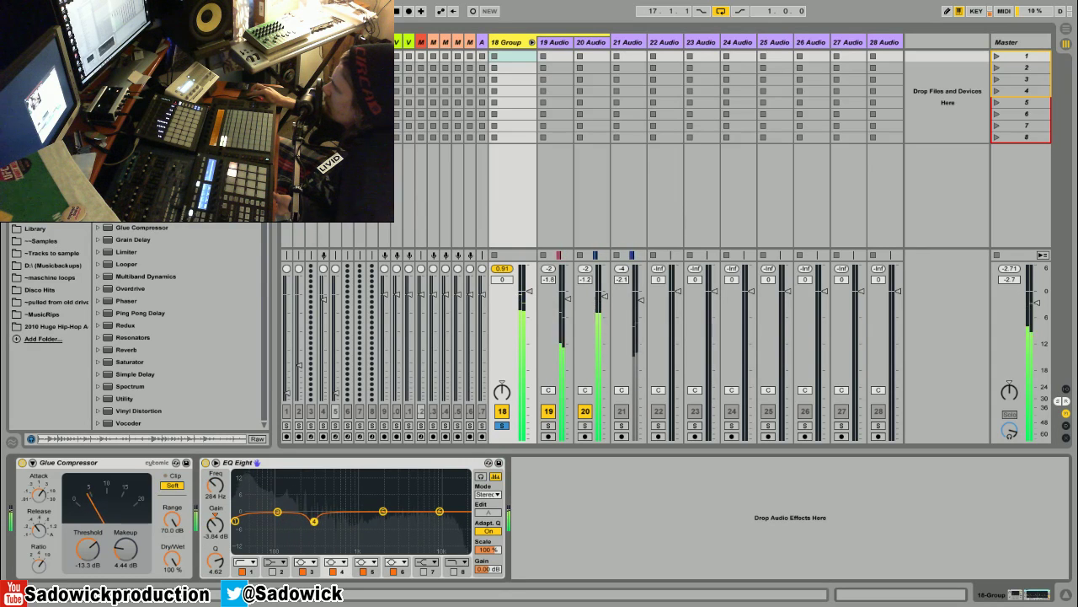
{"action": "left_click_drag", "start_coordinate": [215, 561], "coordinate": [215, 565]}
{"action": "left_click_drag", "start_coordinate": [315, 518], "coordinate": [311, 523]}
{"action": "left_click_drag", "start_coordinate": [383, 511], "coordinate": [374, 516]}
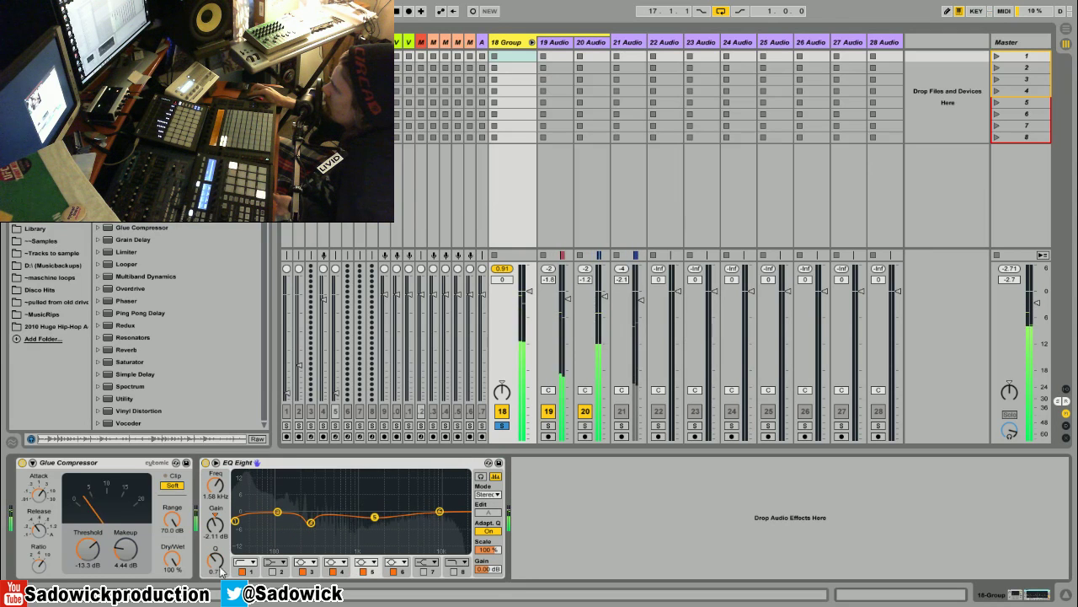
{"action": "left_click_drag", "start_coordinate": [439, 512], "coordinate": [444, 501]}
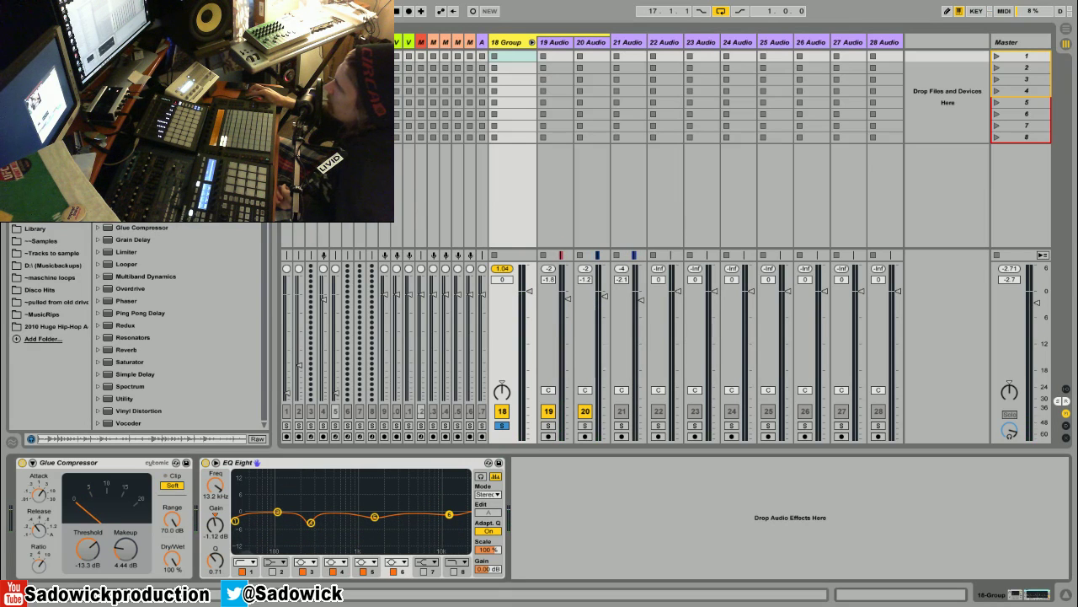
Add a Compressor after the group's EQ Eight with Makeup off, the activity display shown and the threshold at -5.71 dB.
{"action": "left_click_drag", "start_coordinate": [135, 94], "coordinate": [653, 525]}
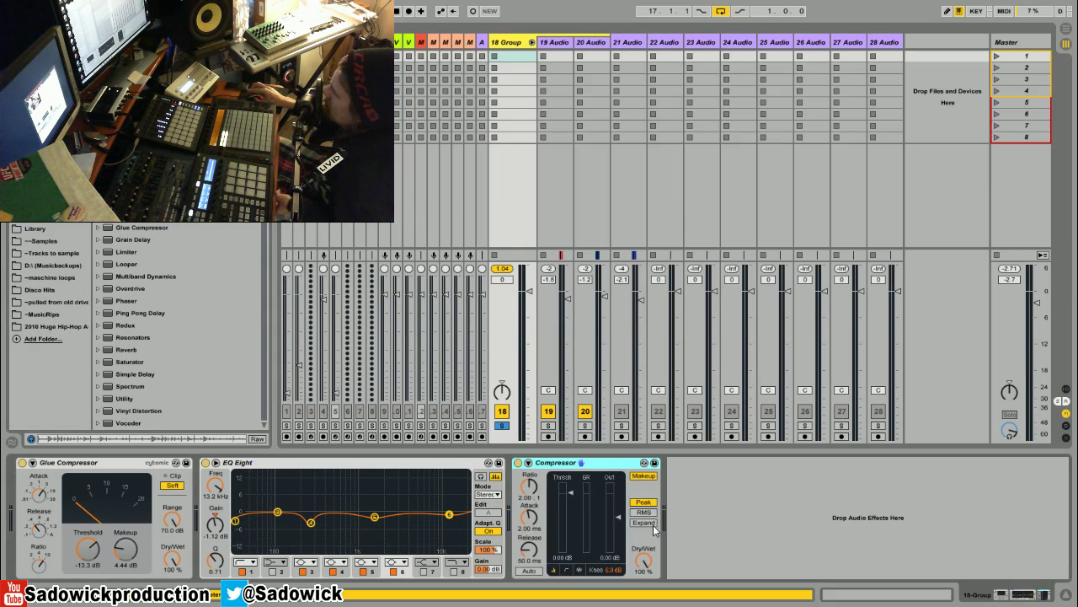
{"action": "left_click", "coordinate": [644, 477]}
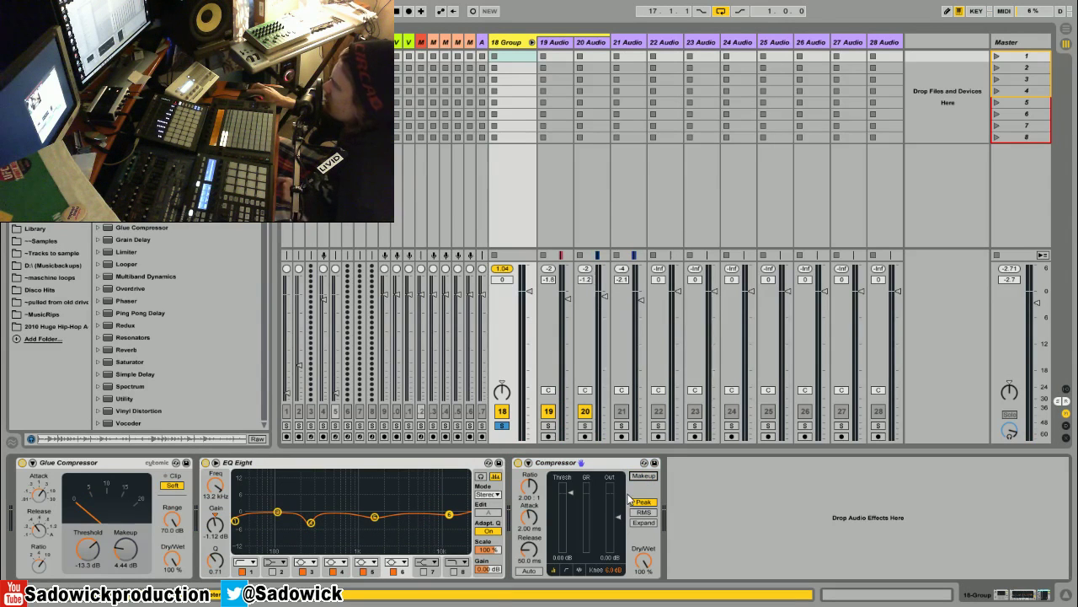
{"action": "left_click_drag", "start_coordinate": [609, 463], "coordinate": [681, 527]}
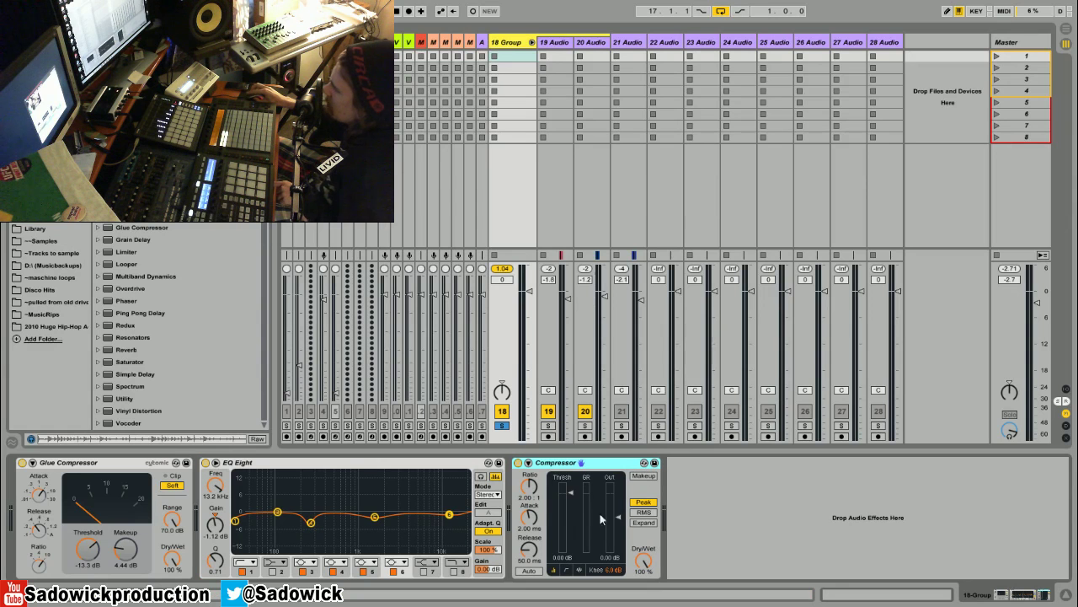
{"action": "key", "text": "space"}
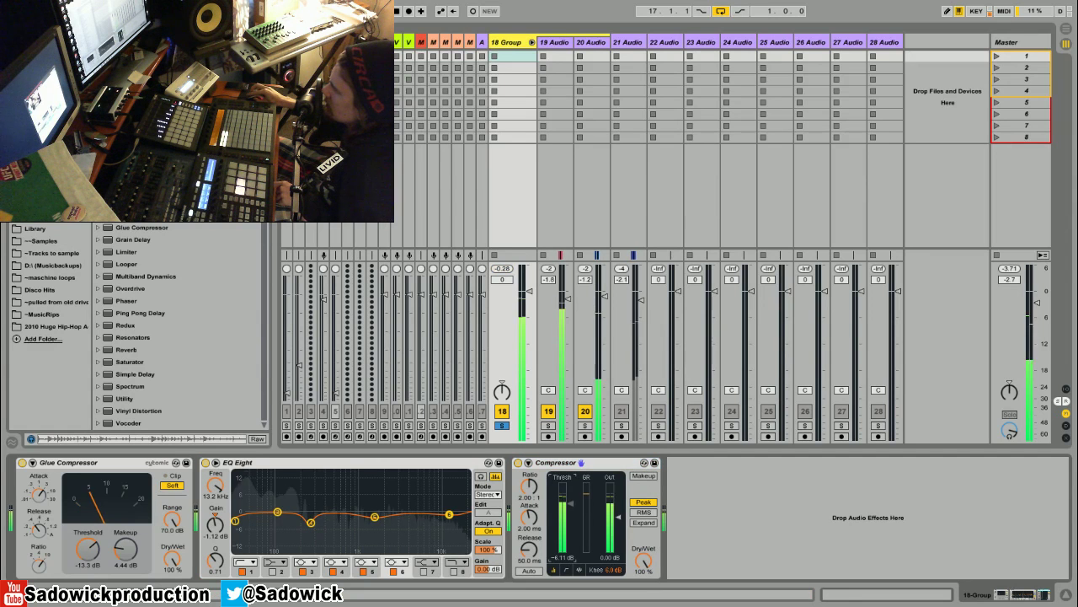
{"action": "left_click", "coordinate": [580, 569]}
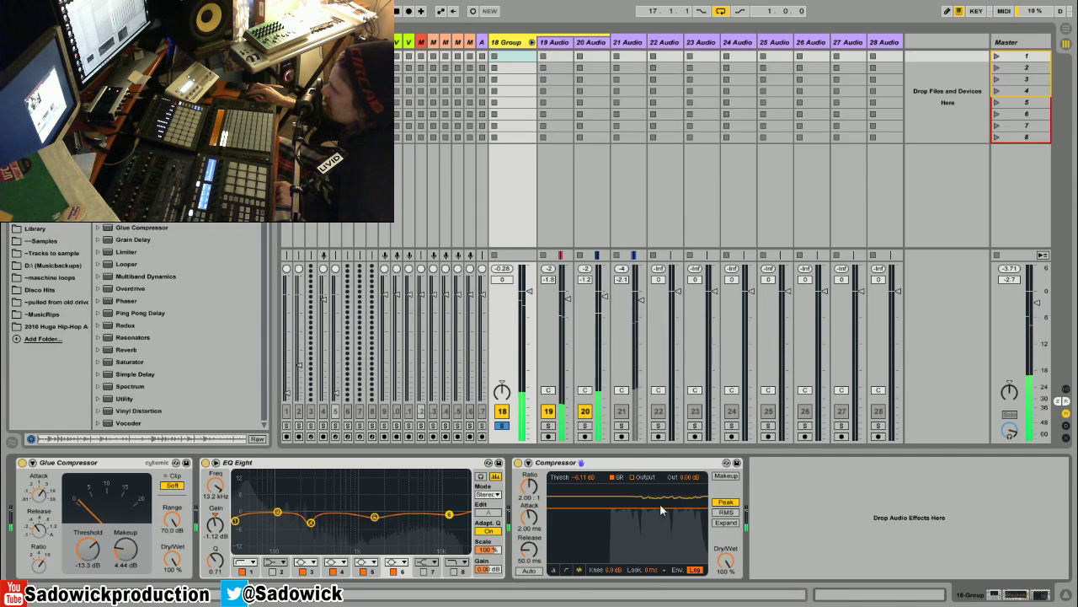
{"action": "left_click_drag", "start_coordinate": [660, 509], "coordinate": [660, 507]}
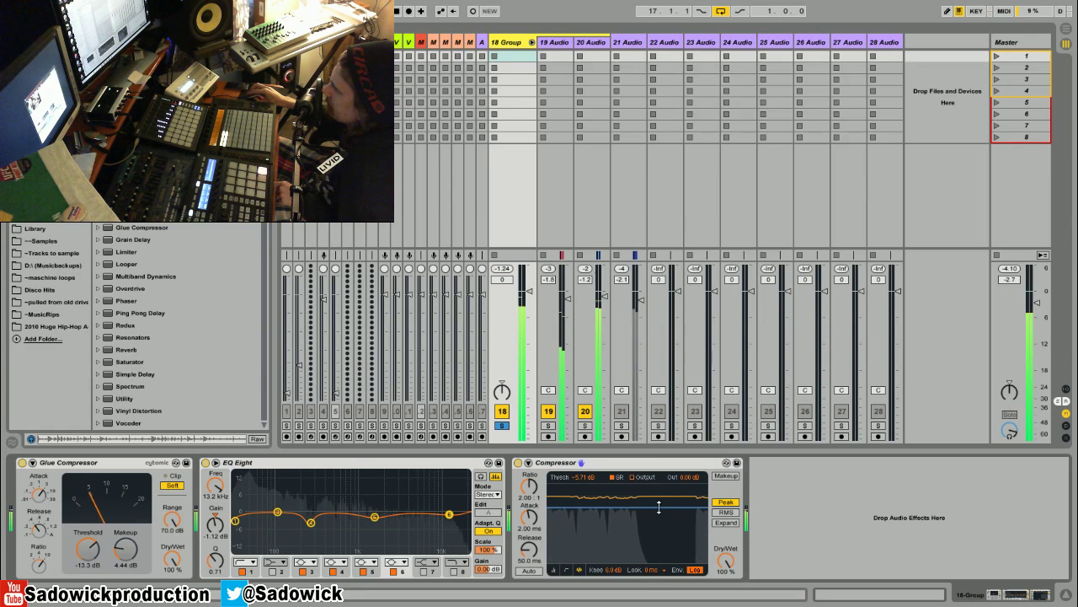
On track 21, boost EQ Eight band 4 by 4.34 dB at 250 Hz and set the Compressor's sidechain source to Pre FX.
{"action": "left_click", "coordinate": [502, 427]}
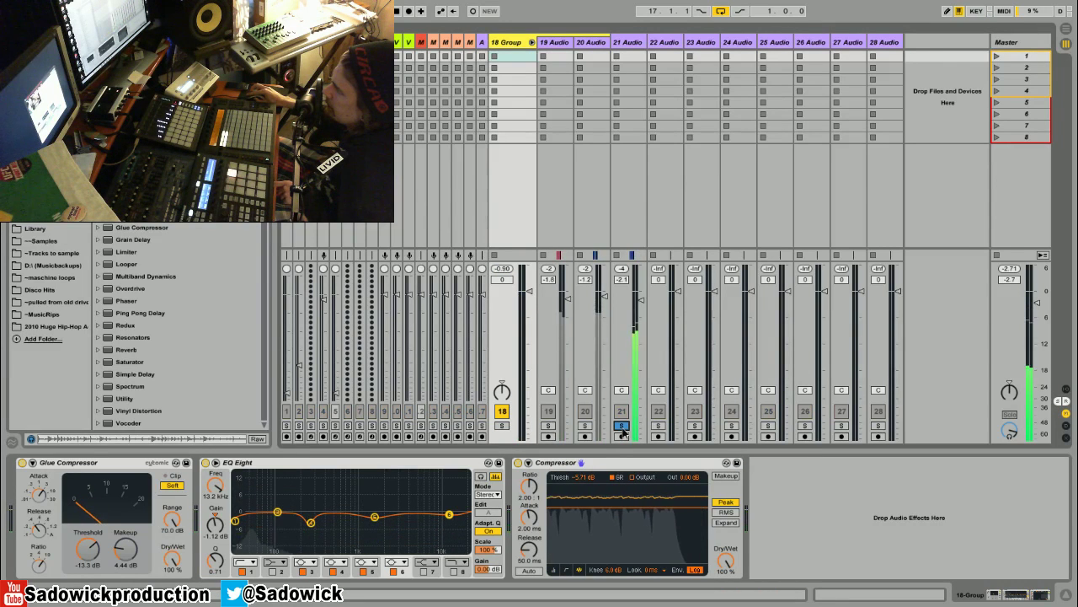
{"action": "left_click", "coordinate": [636, 42]}
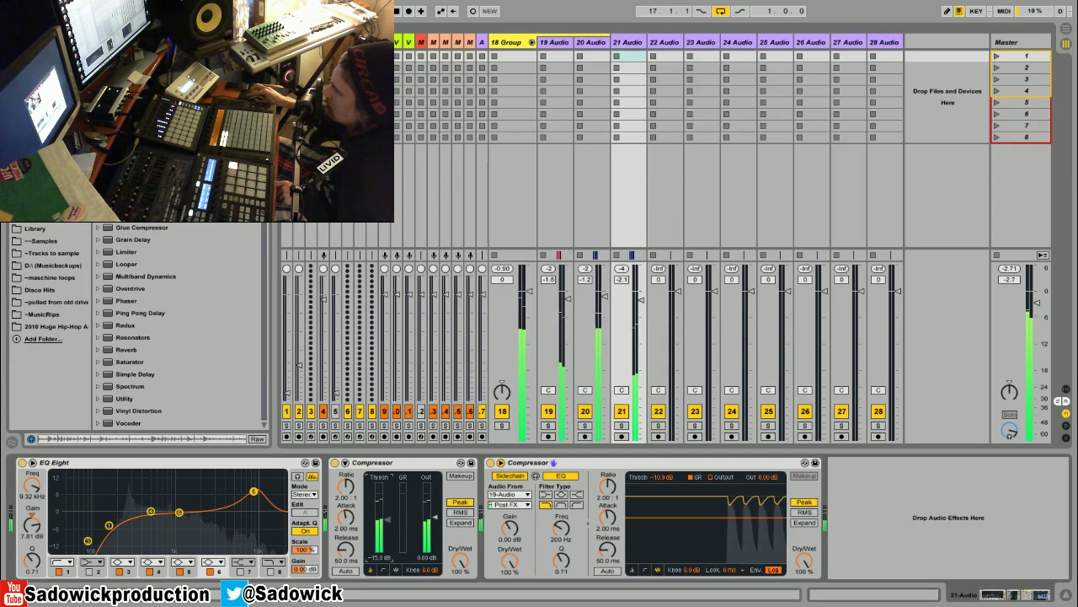
{"action": "left_click_drag", "start_coordinate": [151, 511], "coordinate": [139, 504]}
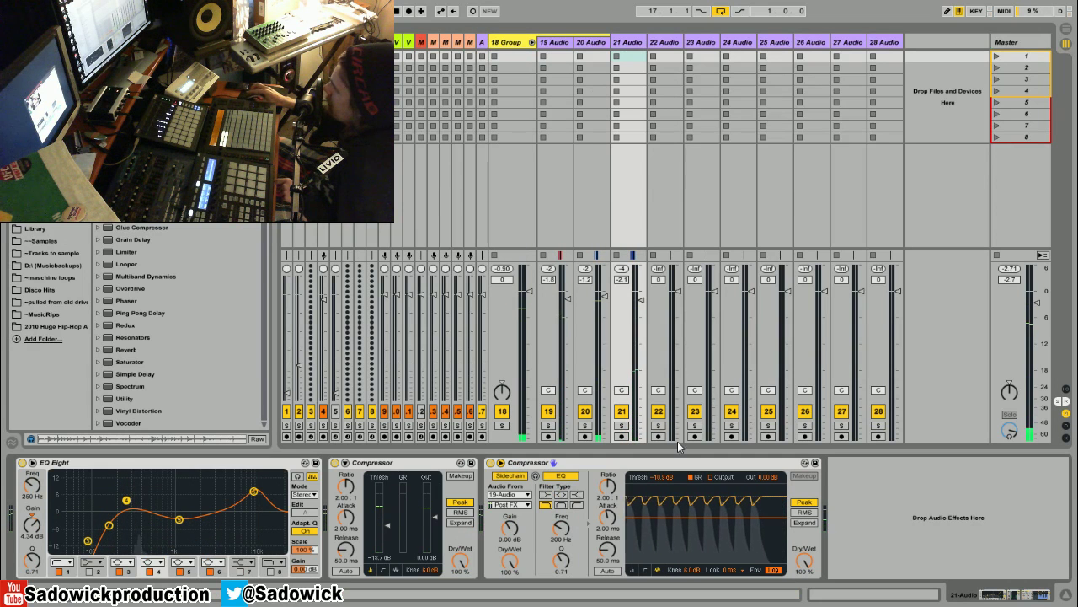
{"action": "left_click", "coordinate": [511, 505]}
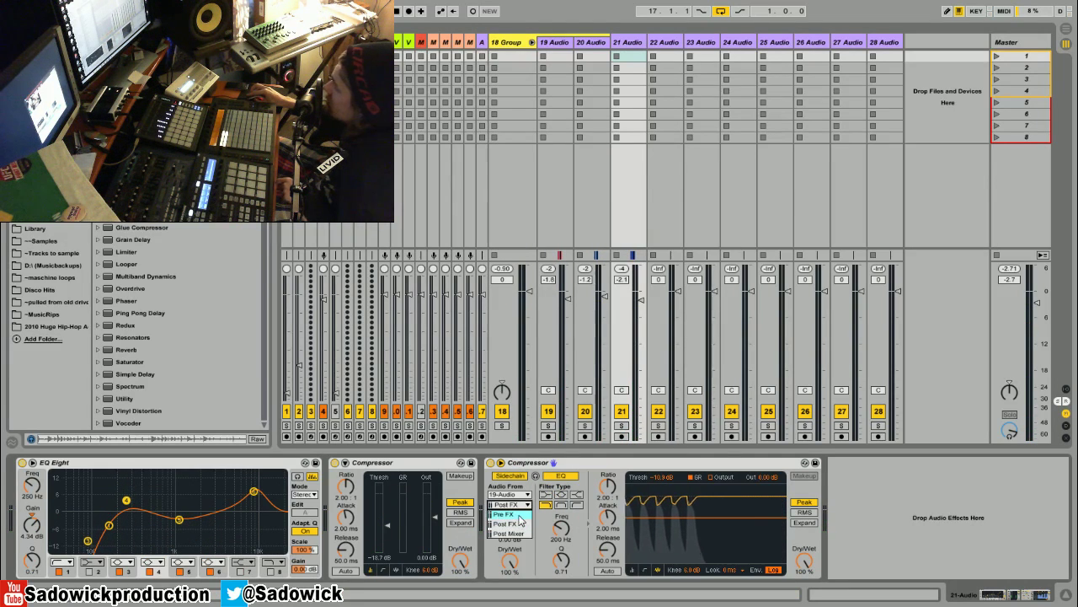
{"action": "left_click", "coordinate": [517, 515]}
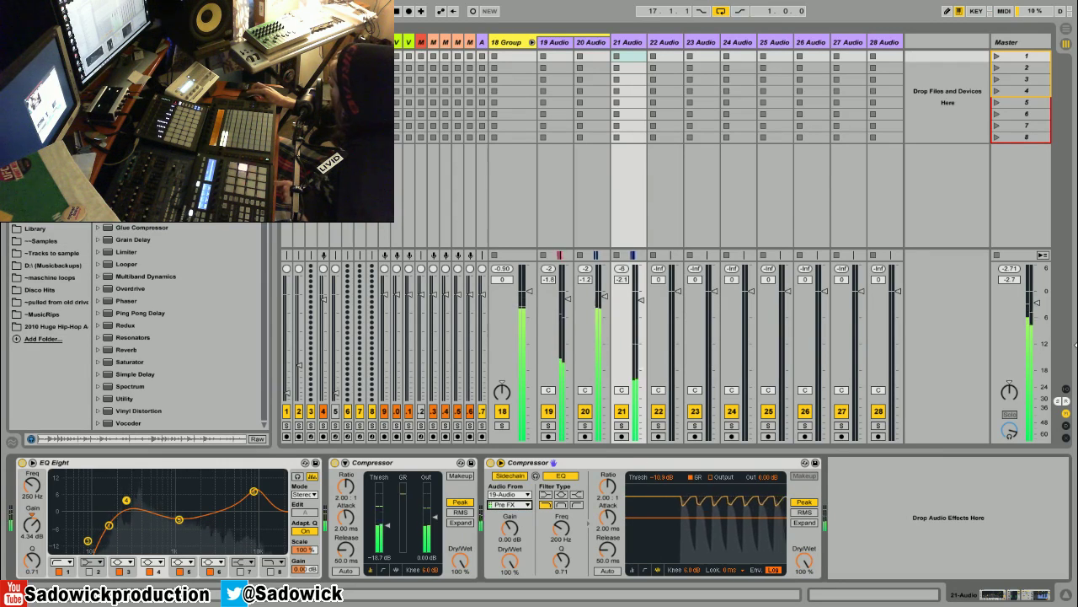
Solo the 18 Group and compare its playback with the Compressor, EQ Eight and Glue Compressor bypassed and active again.
{"action": "left_click", "coordinate": [504, 425]}
{"action": "left_click", "coordinate": [516, 45]}
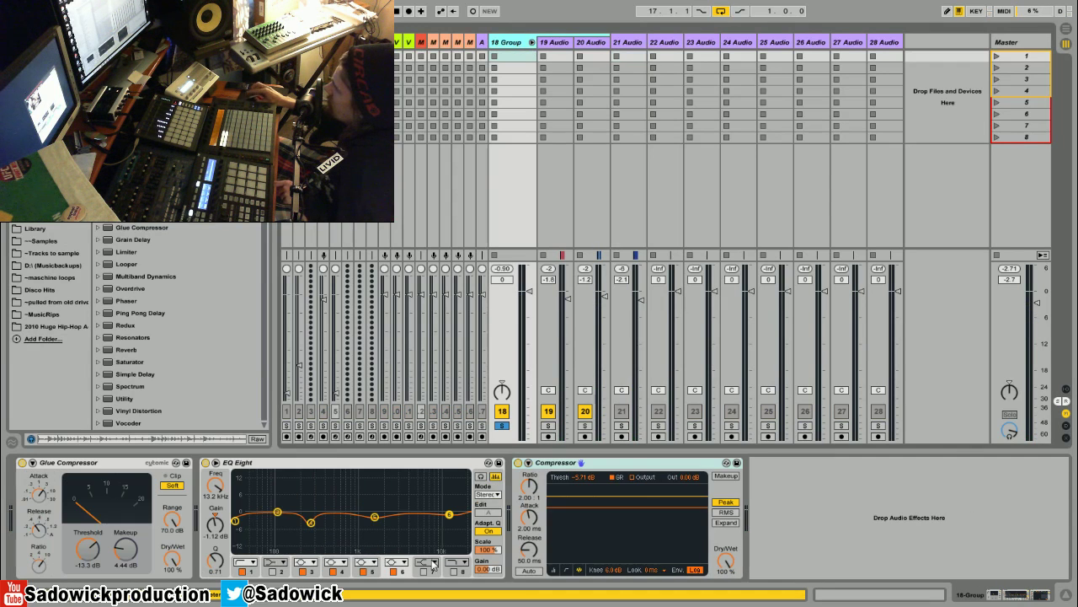
{"action": "key", "text": "space"}
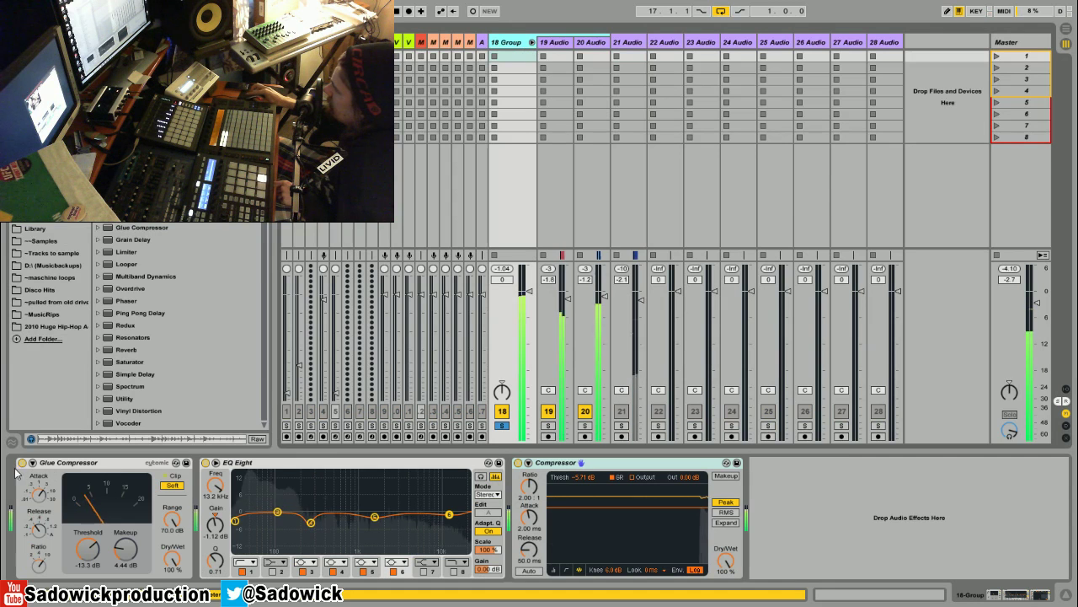
{"action": "left_click", "coordinate": [518, 462]}
{"action": "left_click", "coordinate": [205, 462]}
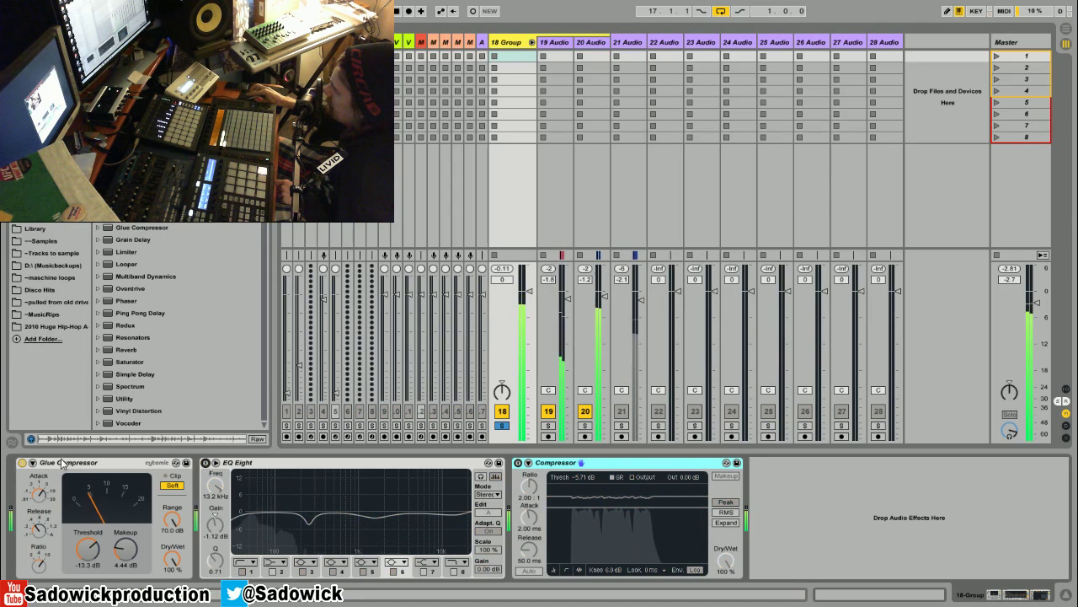
{"action": "left_click", "coordinate": [21, 462]}
{"action": "left_click", "coordinate": [21, 463]}
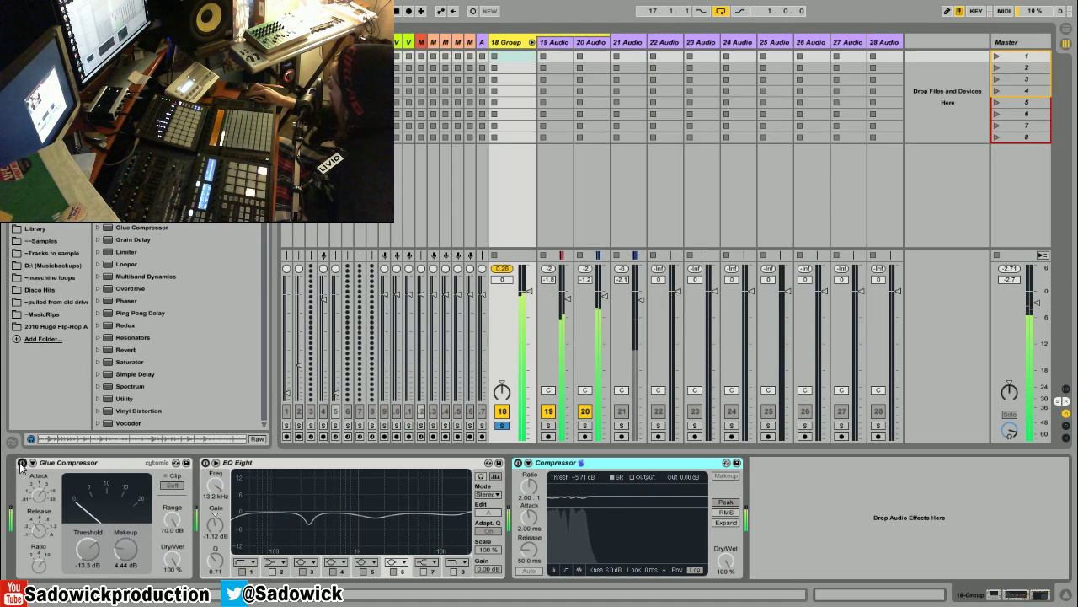
{"action": "left_click", "coordinate": [205, 463]}
{"action": "left_click", "coordinate": [518, 462]}
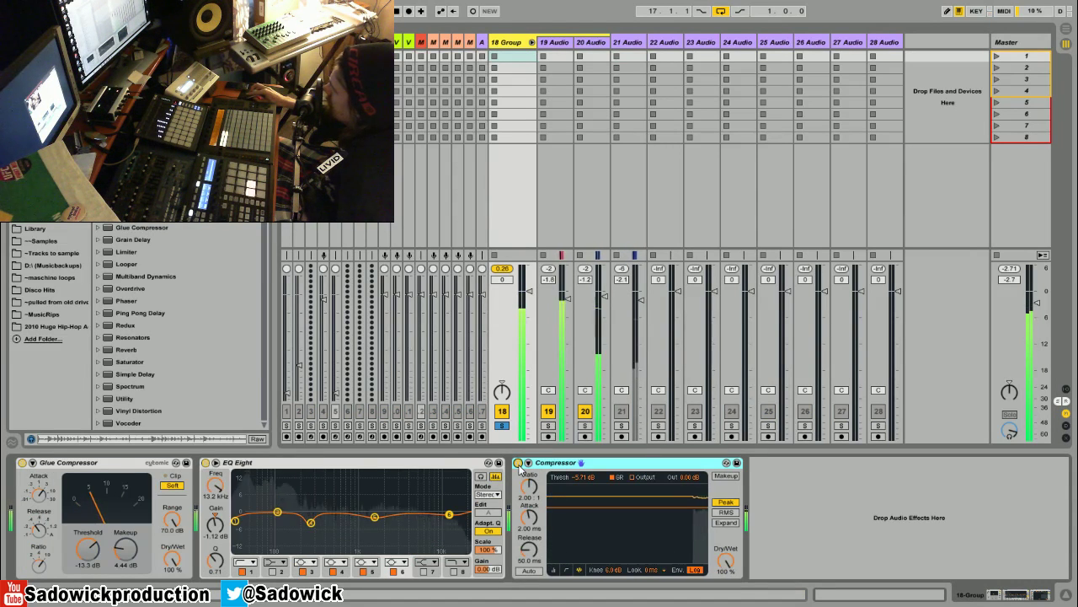